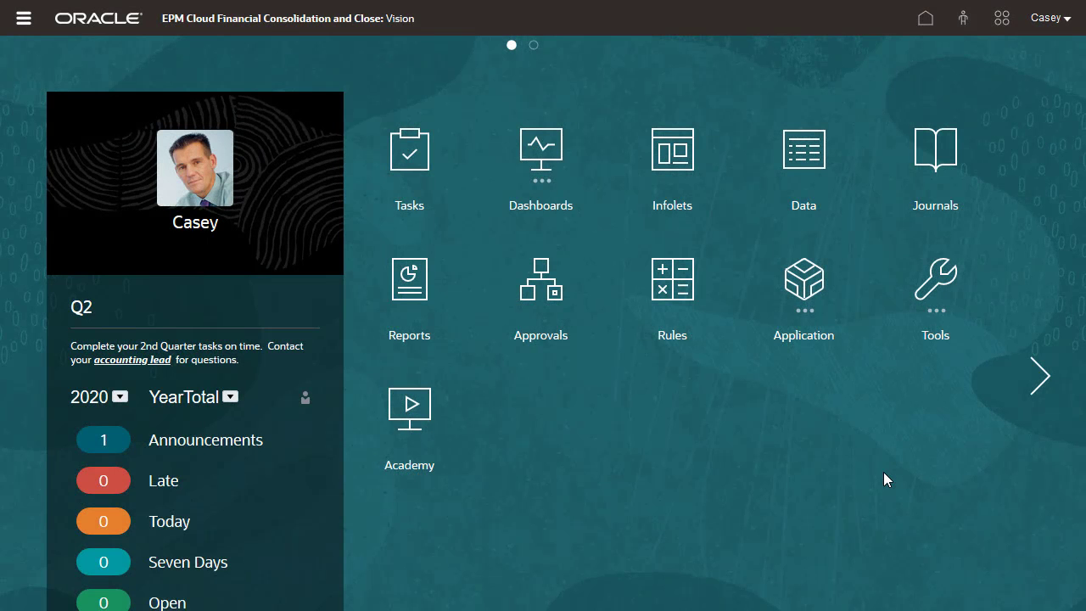
- In Task Manager templates, start a new schedule from the Corporate Month Close template
{"action": "left_click", "coordinate": [806, 286]}
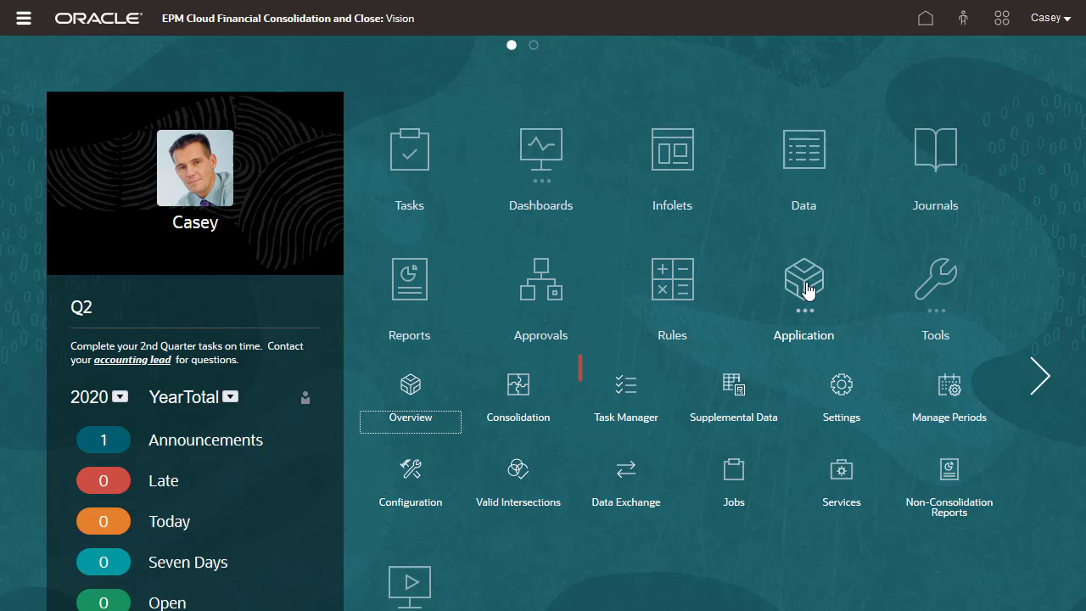
{"action": "left_click", "coordinate": [630, 392]}
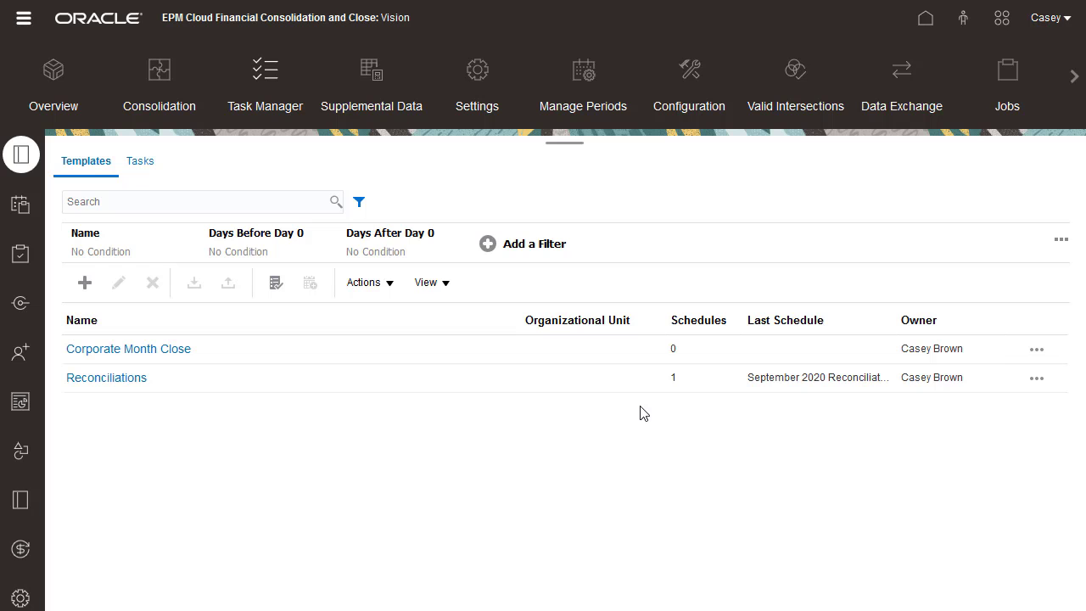
{"action": "left_click", "coordinate": [592, 357]}
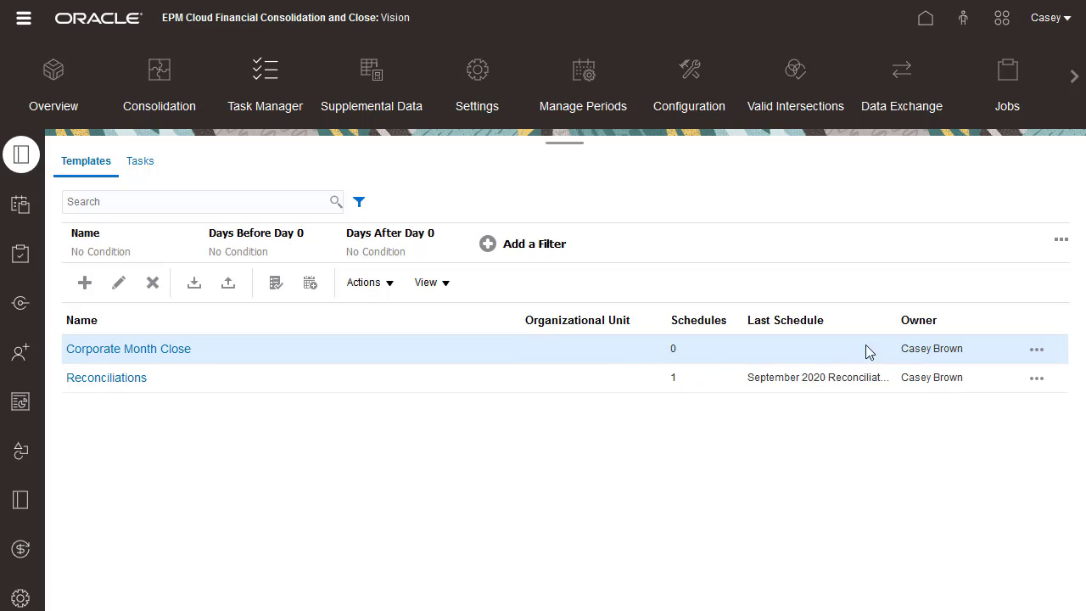
{"action": "left_click", "coordinate": [1037, 354]}
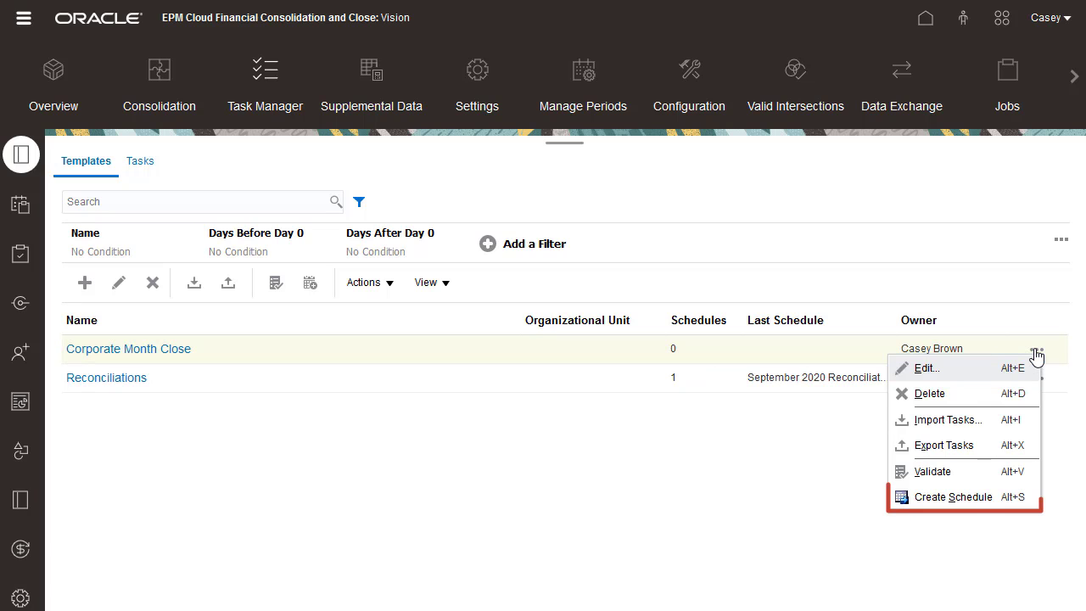
{"action": "left_click", "coordinate": [961, 500]}
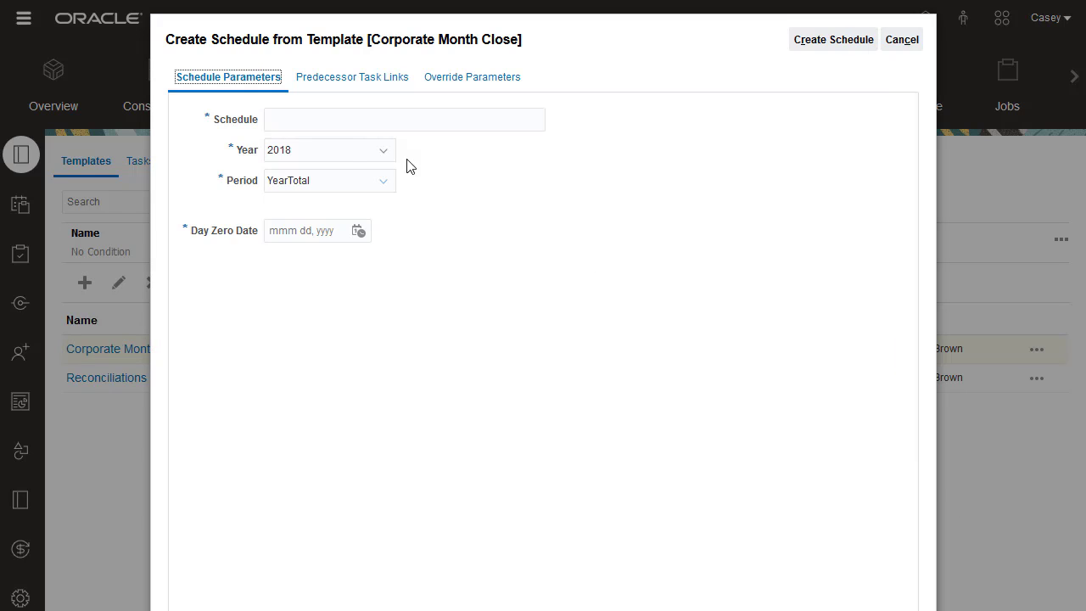
- Name the schedule 'September 2020 Corporate Close' with year 2020 and period Sep
{"action": "left_click", "coordinate": [353, 124]}
{"action": "type", "text": "September"}
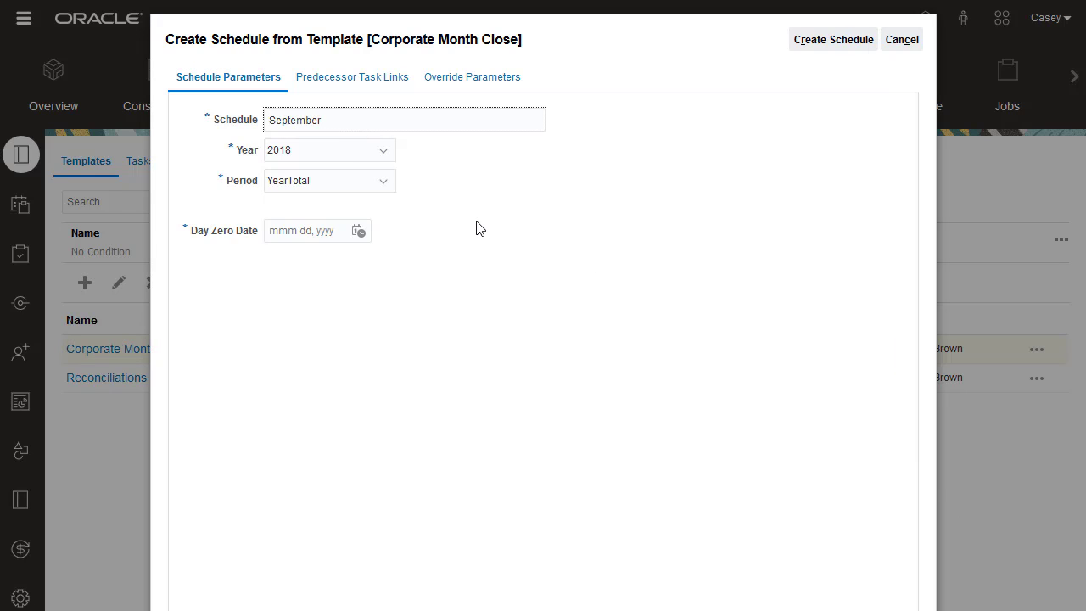
{"action": "type", "text": " 2020 Corporate Close"}
{"action": "left_click", "coordinate": [383, 151]}
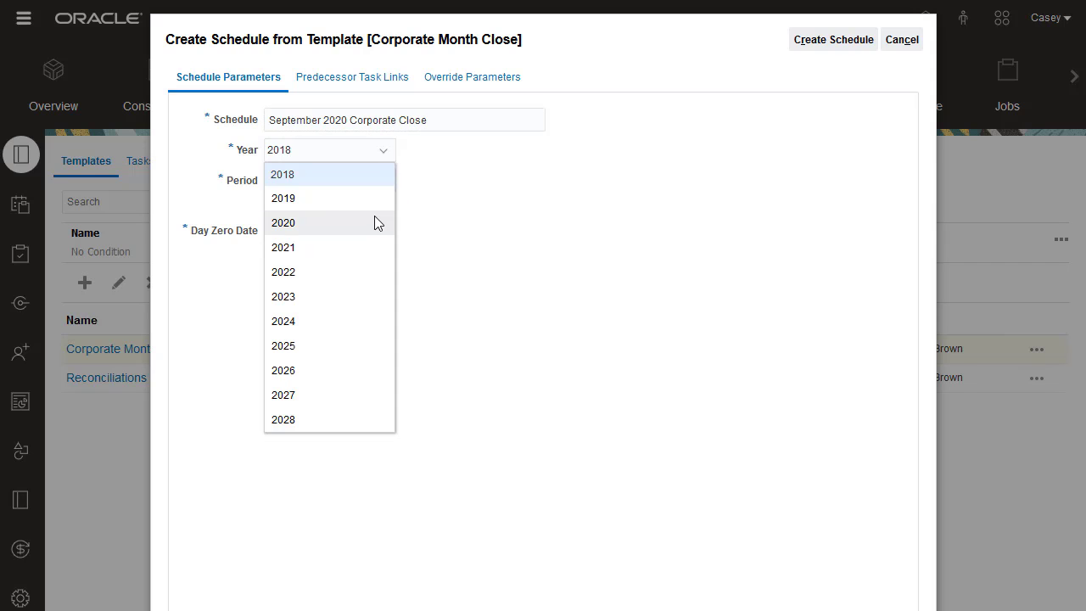
{"action": "left_click", "coordinate": [375, 222]}
{"action": "left_click", "coordinate": [383, 182]}
{"action": "scroll", "coordinate": [373, 281], "scroll_direction": "down", "scroll_amount": 3}
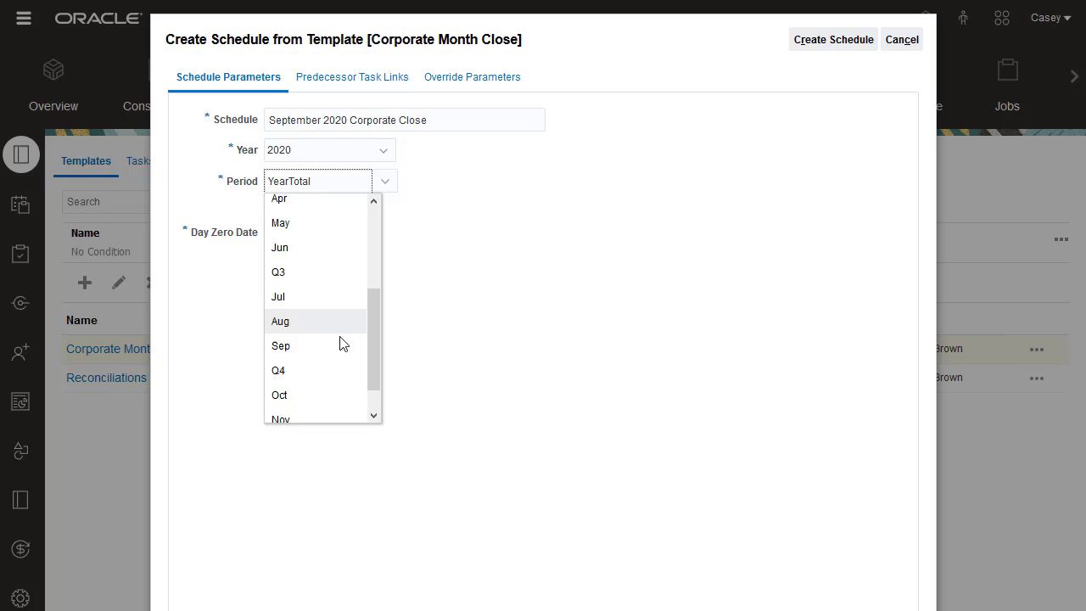
{"action": "left_click", "coordinate": [335, 347]}
- Set the Day Zero Date to Sep 30, 2020
{"action": "left_click", "coordinate": [360, 237]}
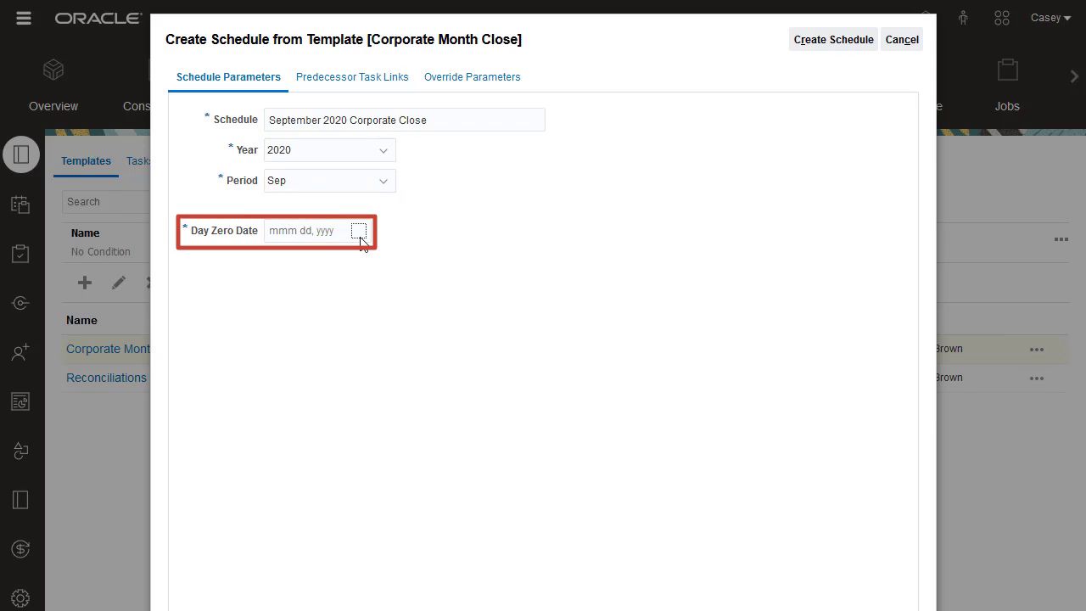
{"action": "left_click", "coordinate": [368, 257]}
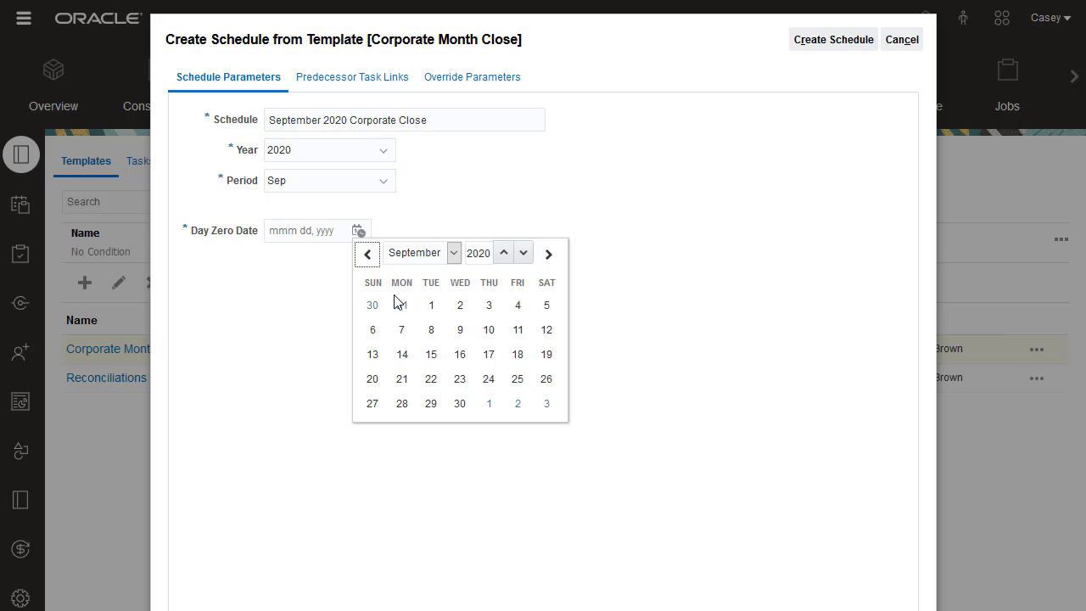
{"action": "left_click", "coordinate": [458, 404]}
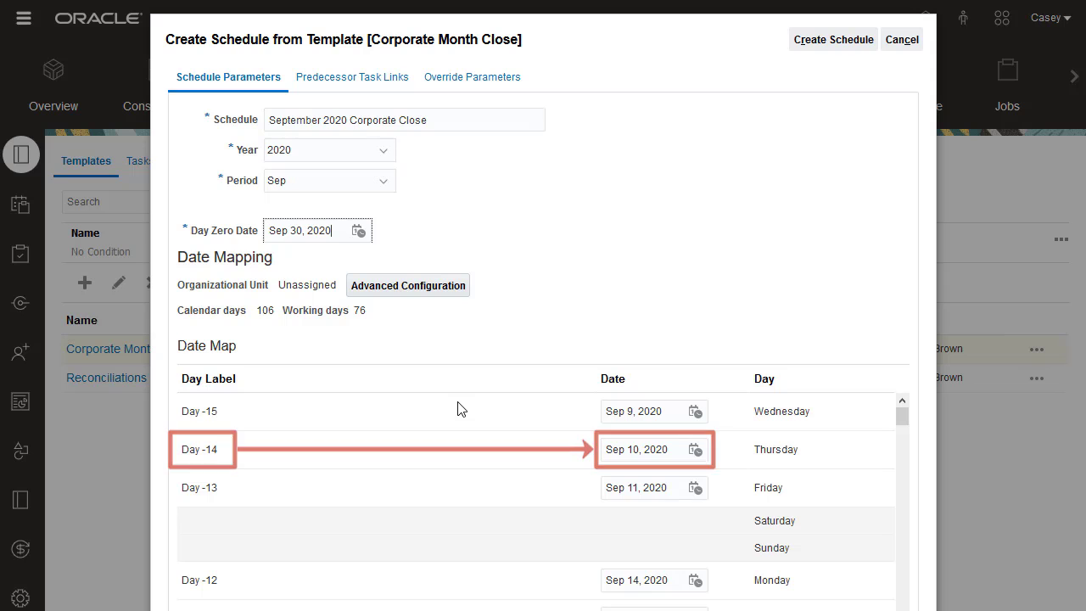
- In Advanced Configuration, set the organizational unit value to North America and apply it
{"action": "left_click", "coordinate": [429, 289]}
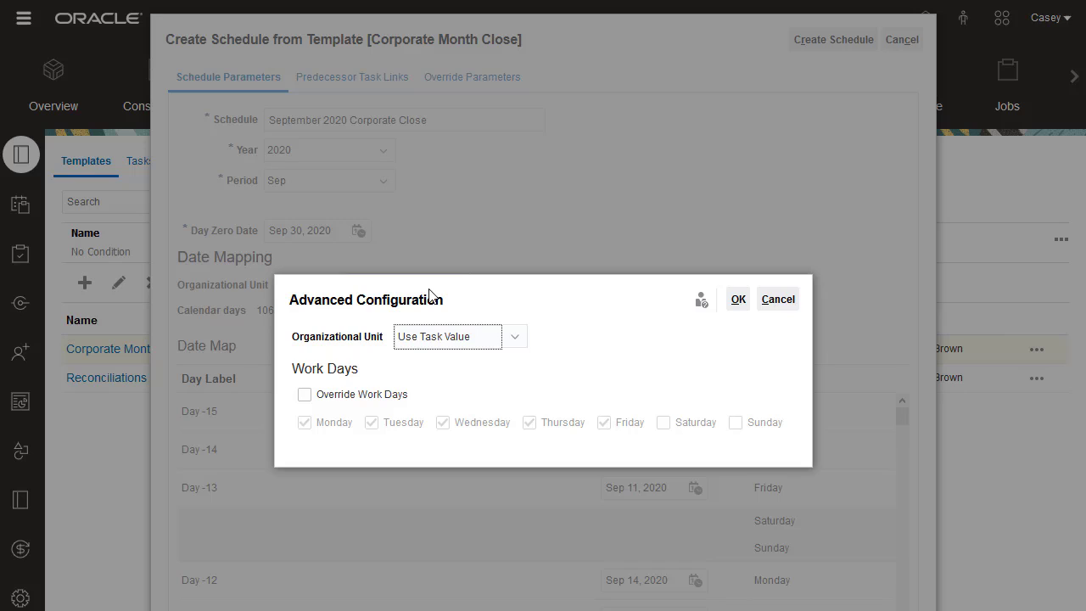
{"action": "left_click", "coordinate": [515, 340]}
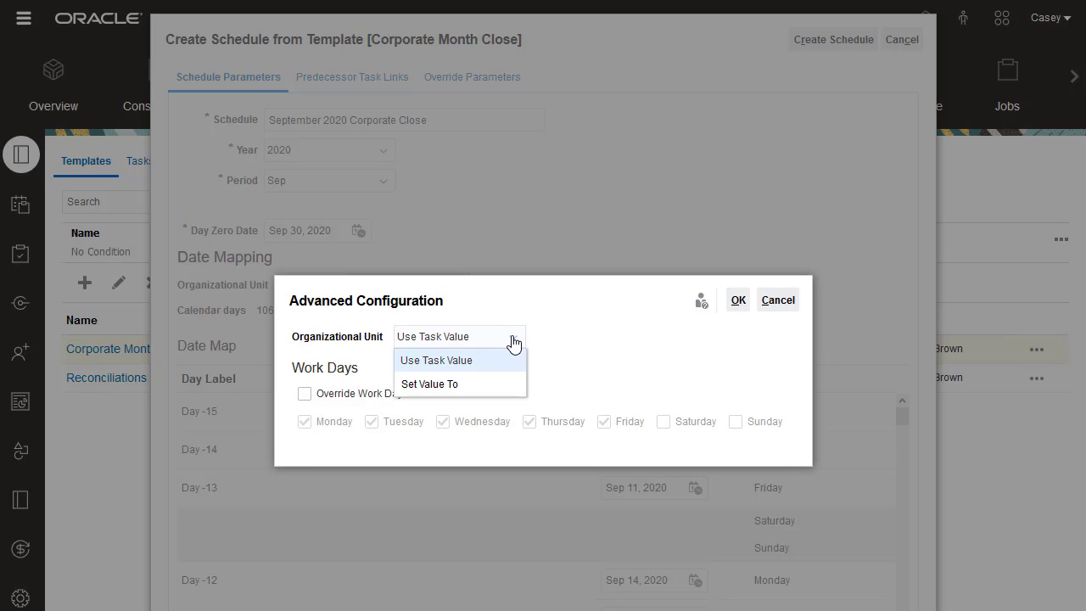
{"action": "left_click", "coordinate": [504, 385]}
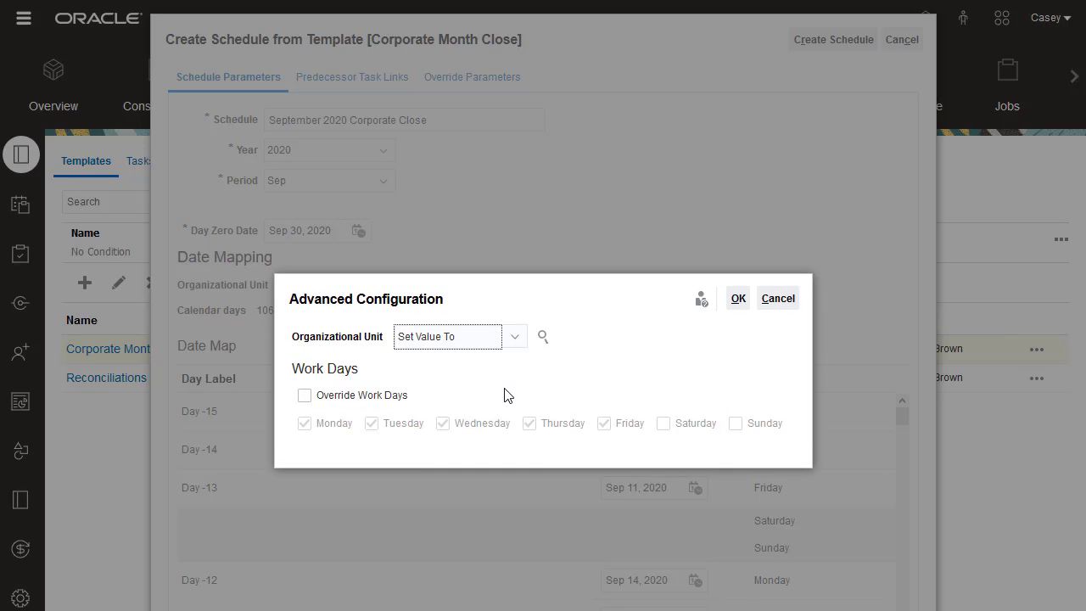
{"action": "left_click", "coordinate": [541, 339]}
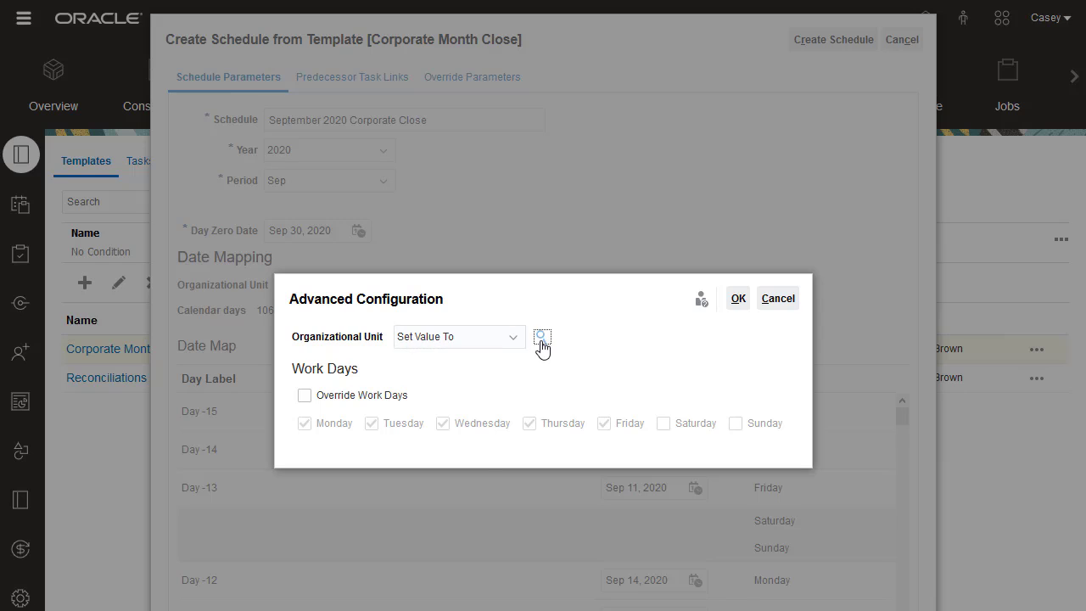
{"action": "left_click", "coordinate": [409, 271]}
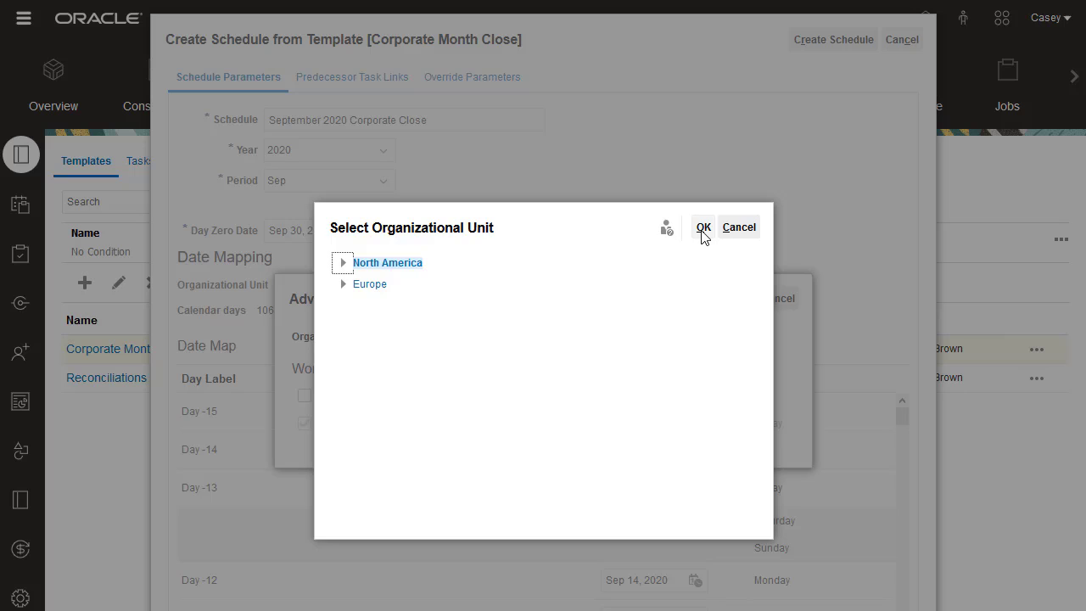
{"action": "left_click", "coordinate": [703, 230]}
{"action": "left_click", "coordinate": [738, 297]}
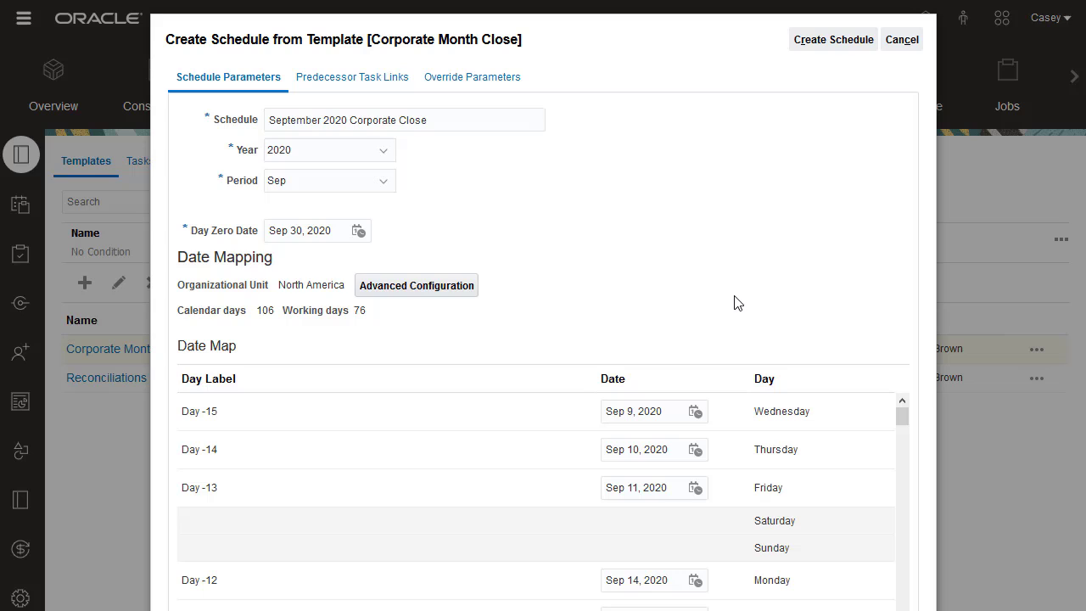
- Review the Predecessor Task Links, then check Override Parameters, which has no overridable parameters
{"action": "left_click", "coordinate": [372, 85]}
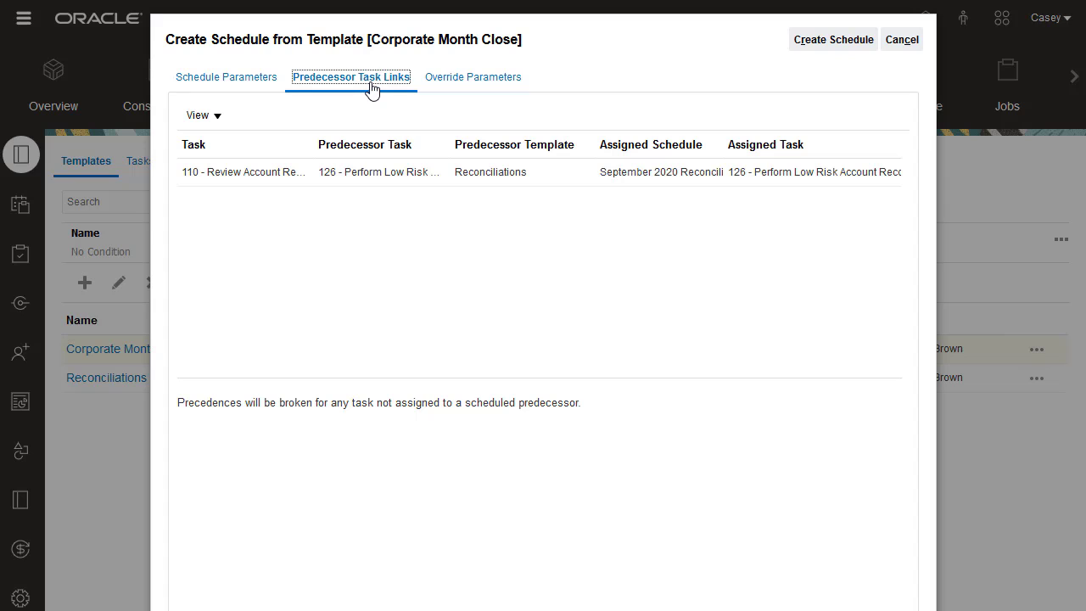
{"action": "left_click", "coordinate": [484, 84]}
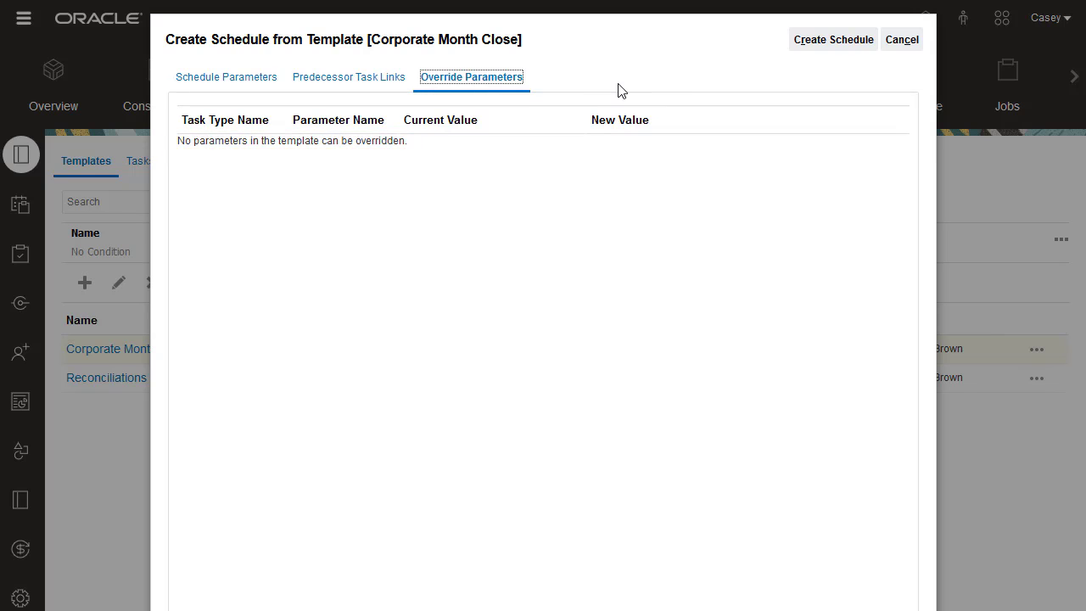
- Create the schedule with its 33 tasks, then view the Schedules list
{"action": "left_click", "coordinate": [829, 44]}
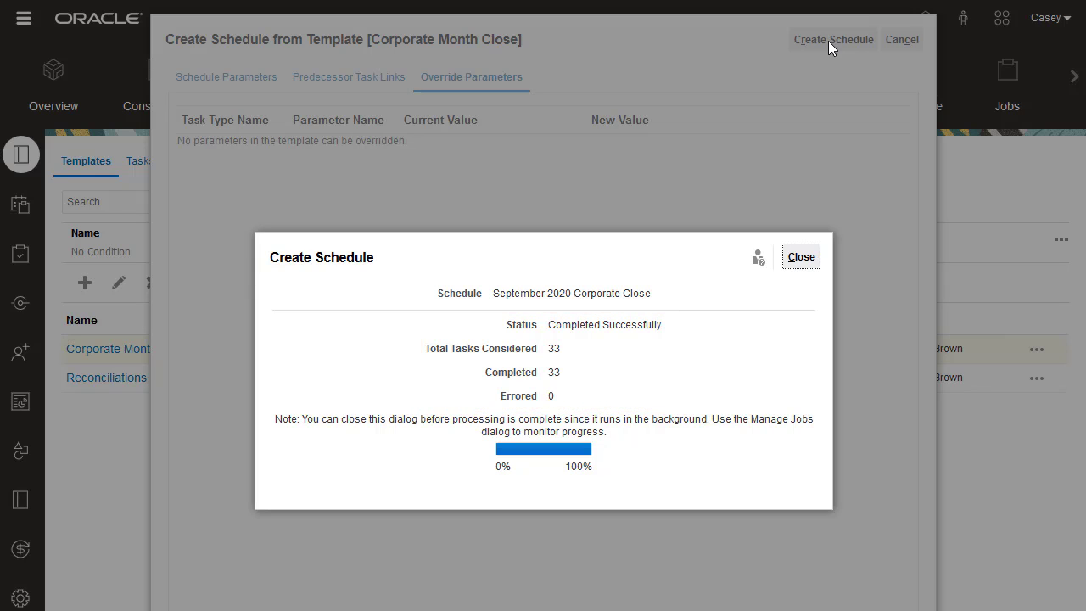
{"action": "left_click", "coordinate": [802, 259]}
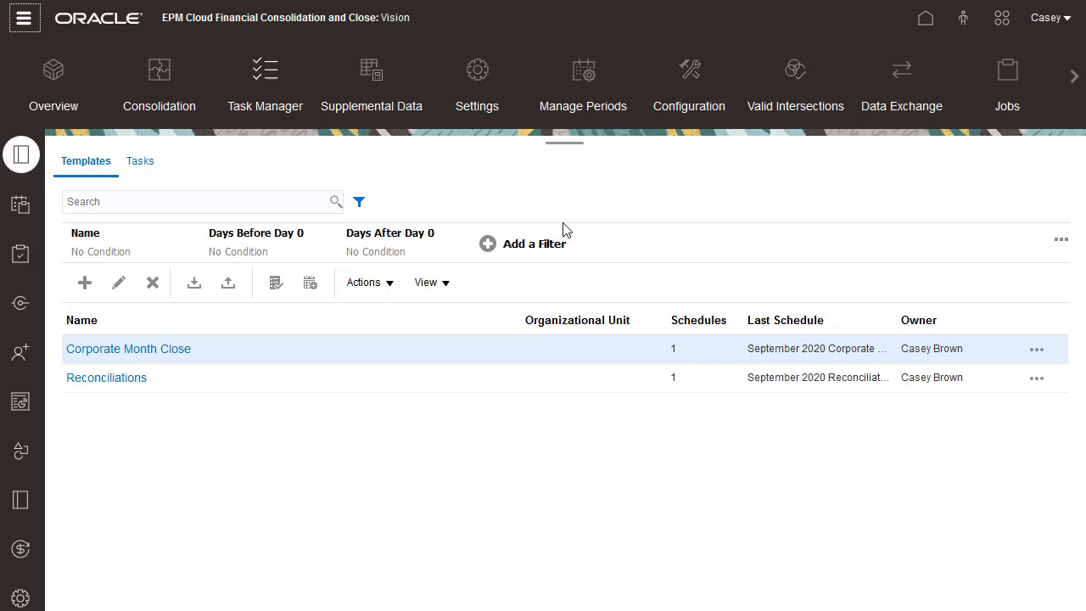
{"action": "left_click", "coordinate": [28, 210]}
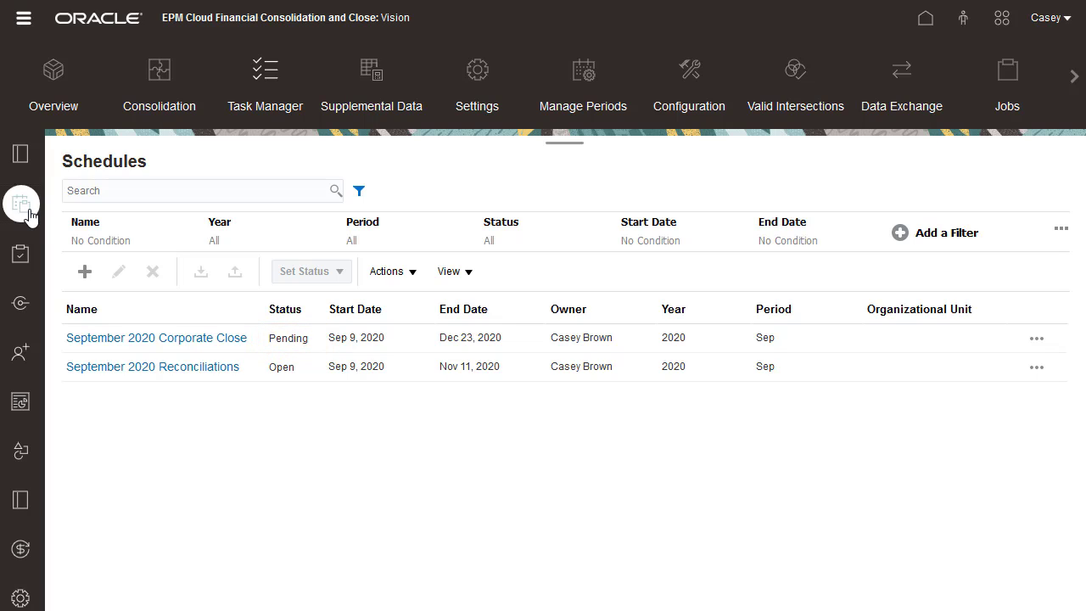
- Change the September 2020 Corporate Close schedule from Pending to Open, then go Home
{"action": "left_click", "coordinate": [413, 344]}
{"action": "left_click", "coordinate": [338, 275]}
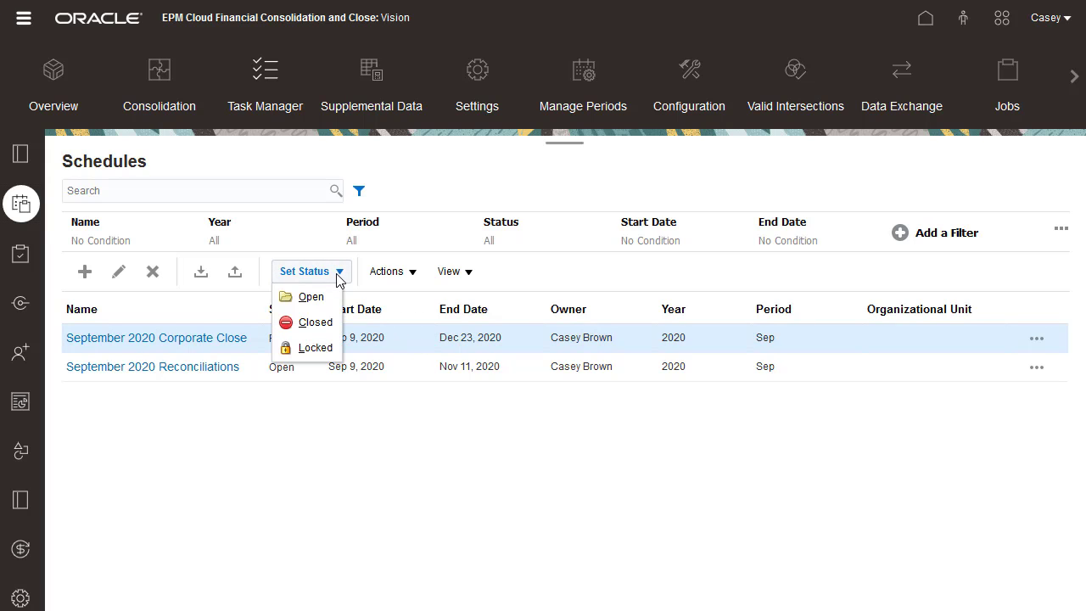
{"action": "left_click", "coordinate": [310, 297]}
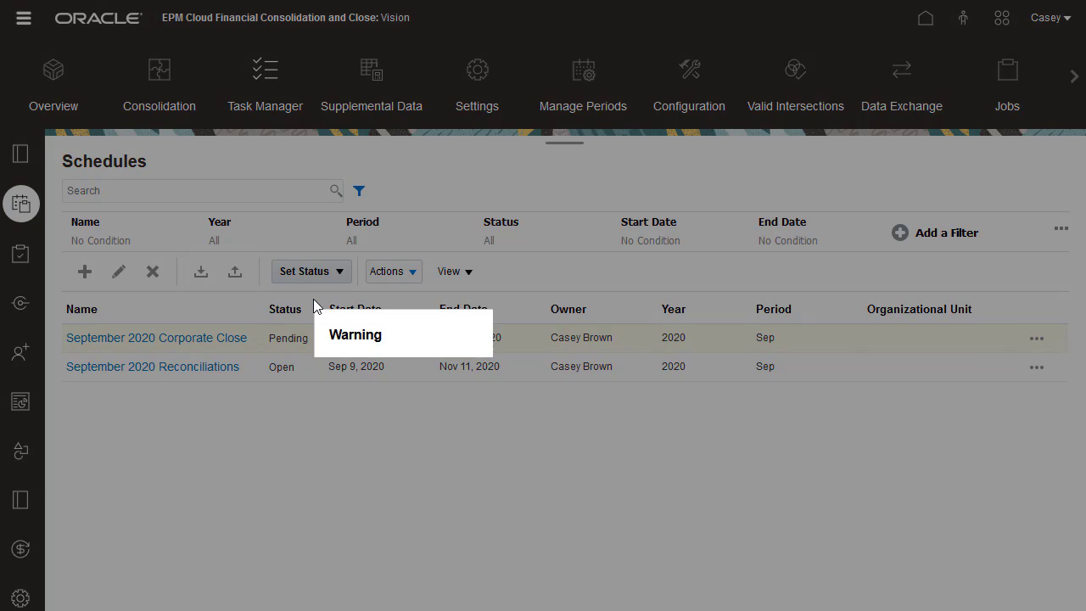
{"action": "left_click", "coordinate": [715, 338]}
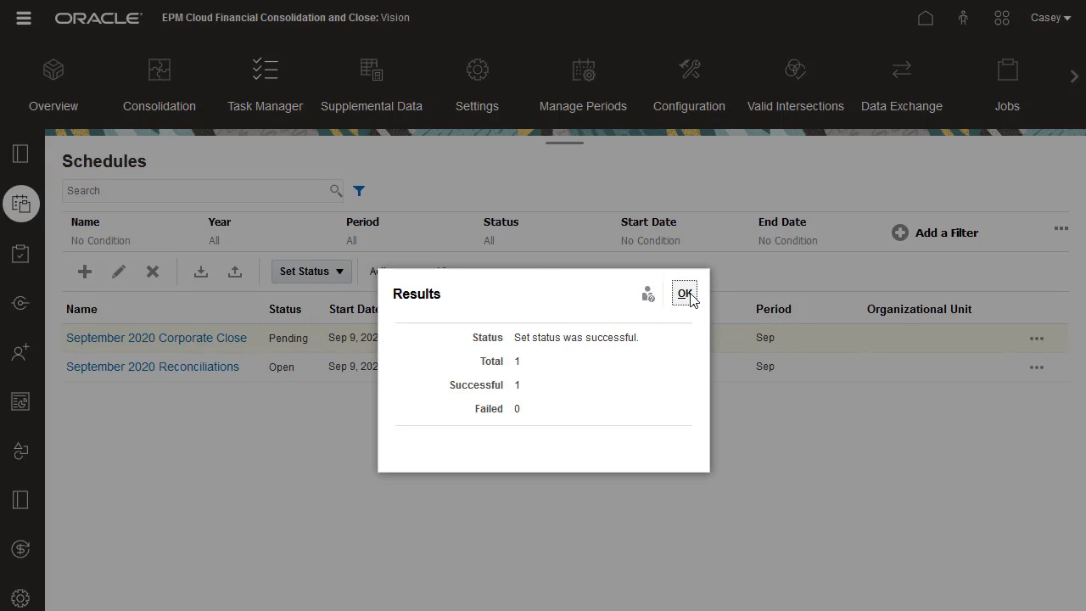
{"action": "left_click", "coordinate": [685, 294]}
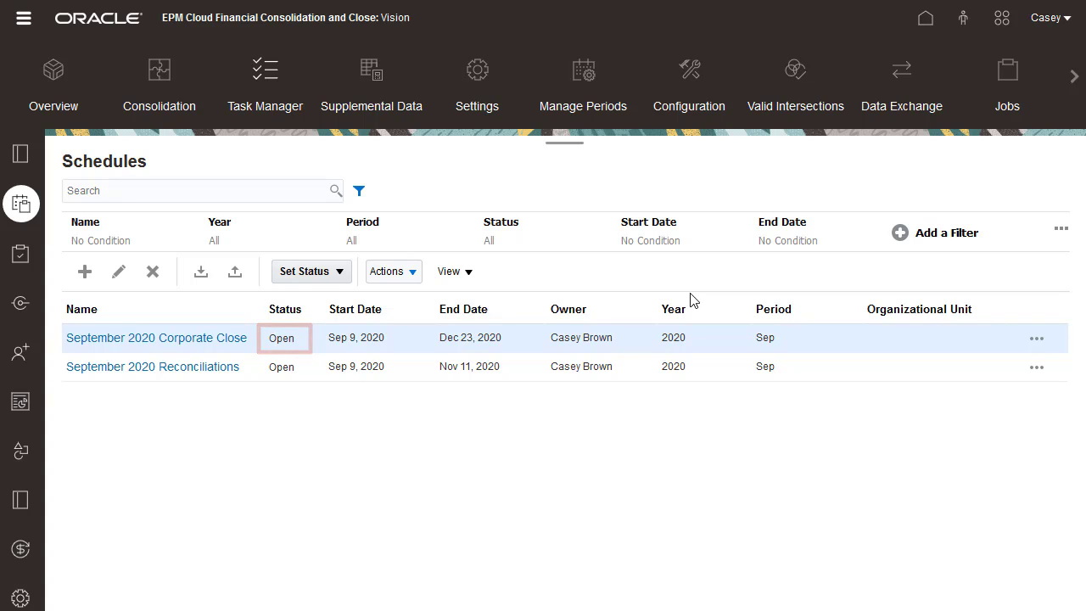
{"action": "left_click", "coordinate": [925, 24]}
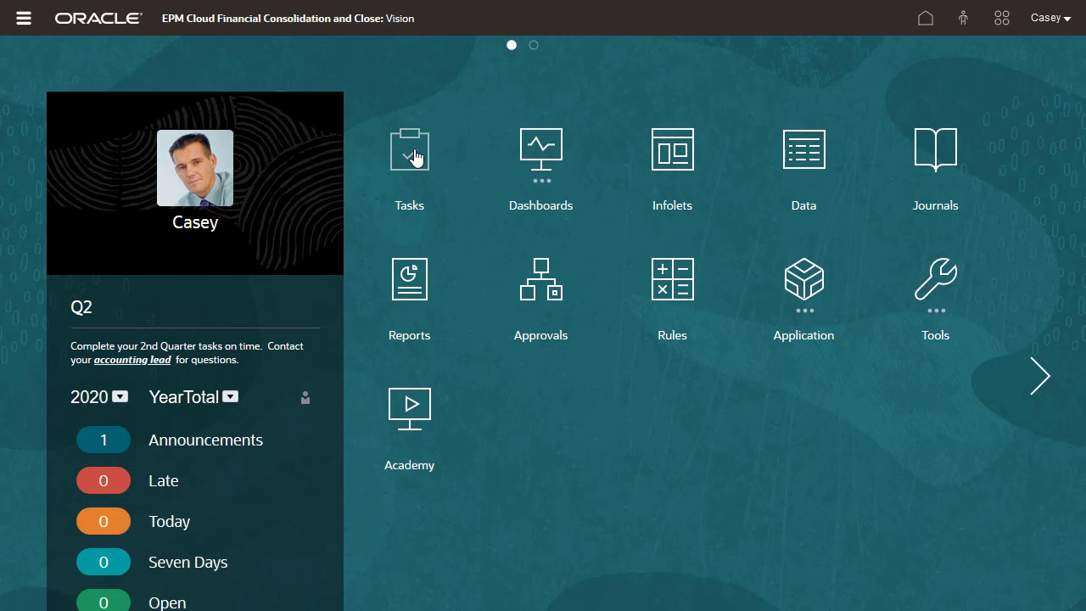
- Filter Schedule Tasks to September 2020 Corporate Close and expand 01 Consolidation Process Kick Off
{"action": "left_click", "coordinate": [414, 155]}
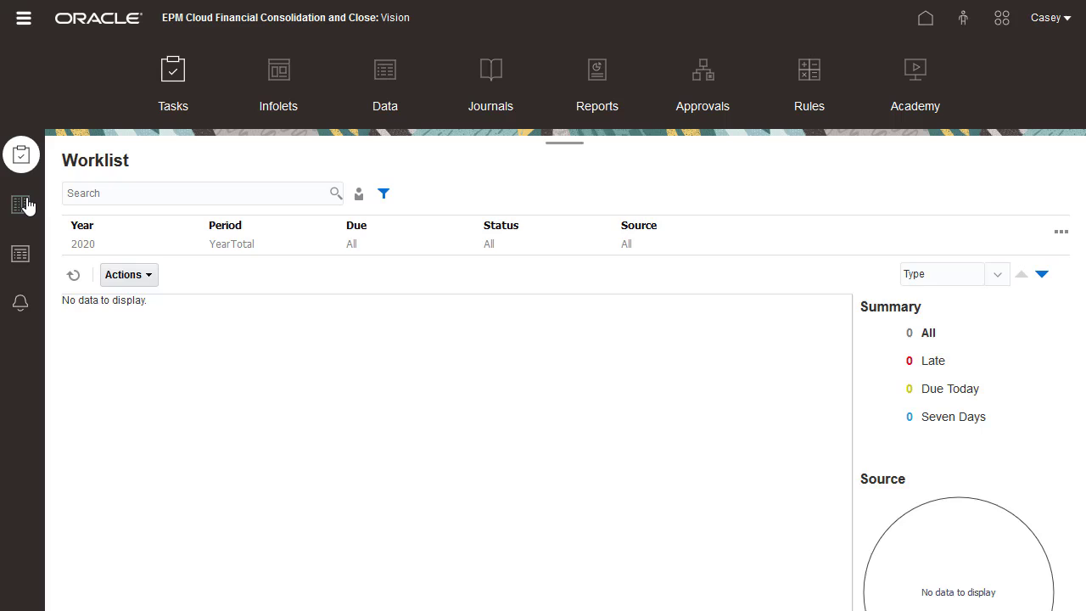
{"action": "left_click", "coordinate": [25, 205]}
{"action": "left_click", "coordinate": [76, 244]}
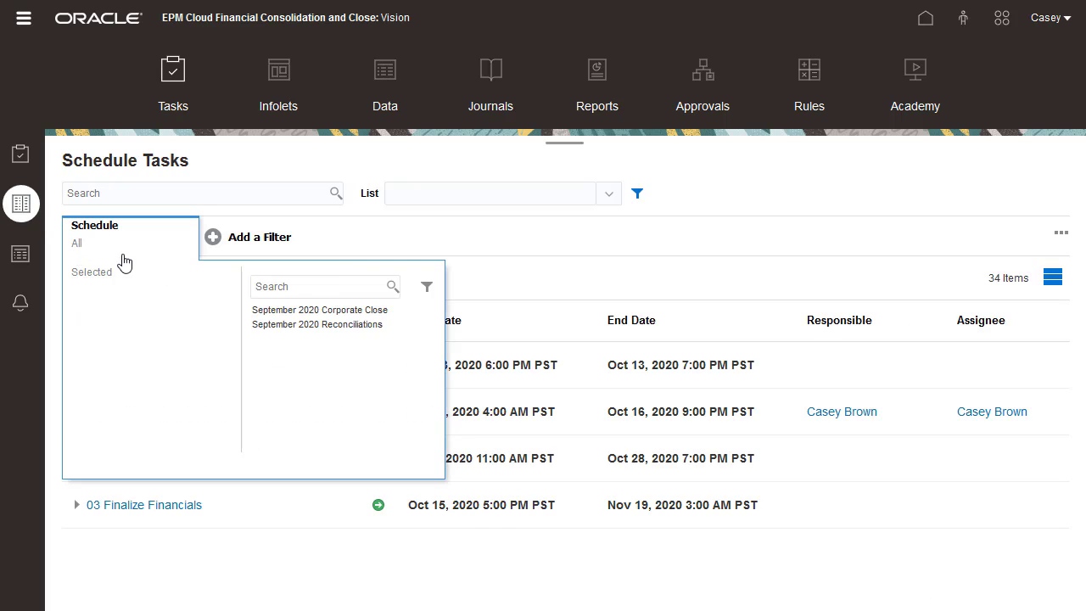
{"action": "left_click", "coordinate": [270, 310]}
{"action": "left_click", "coordinate": [475, 292]}
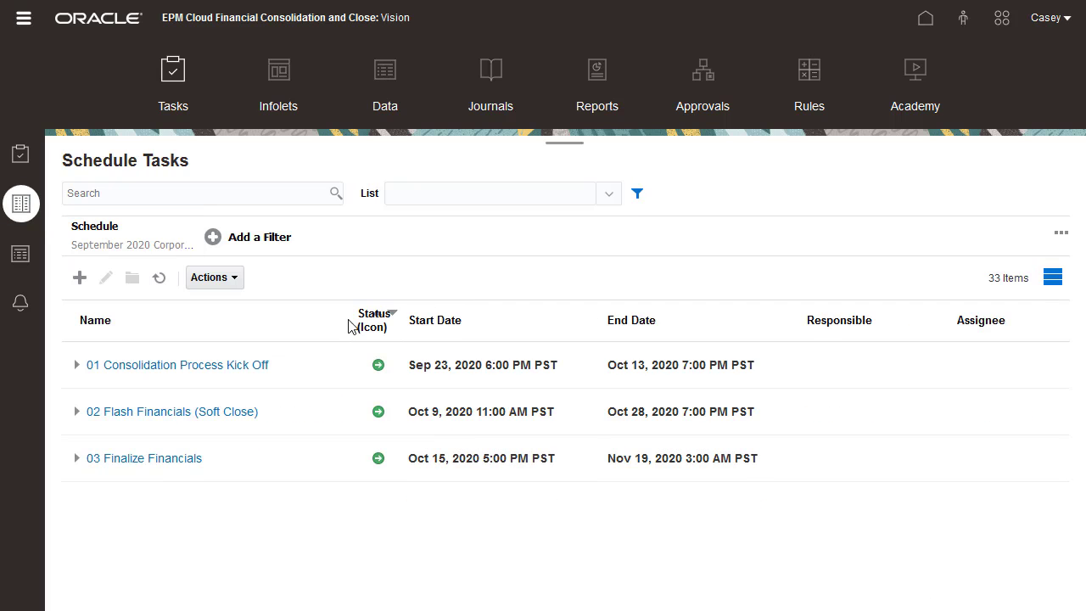
{"action": "left_click", "coordinate": [78, 366]}
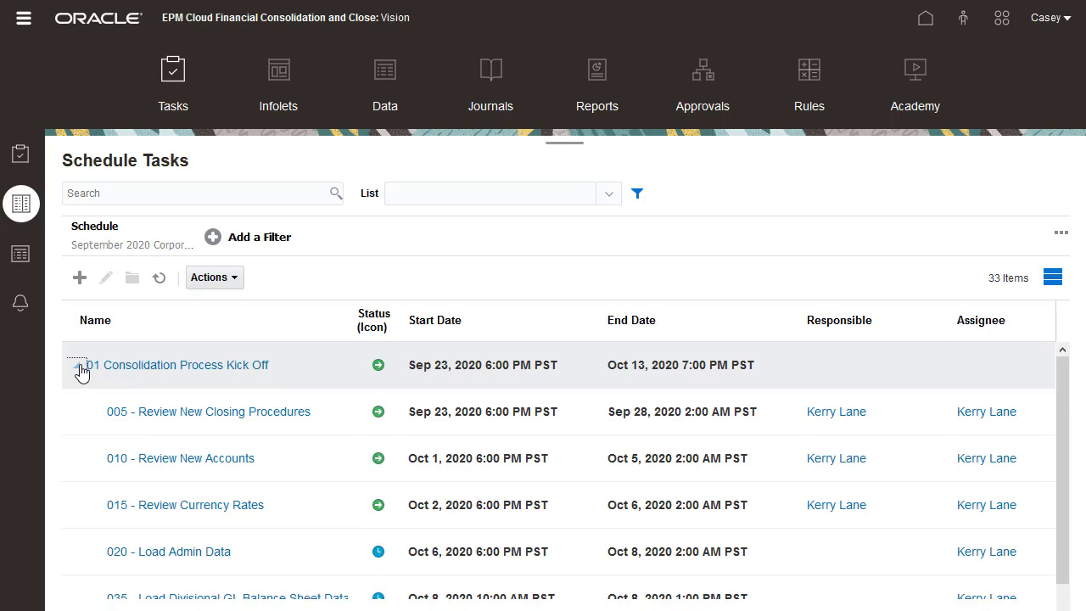